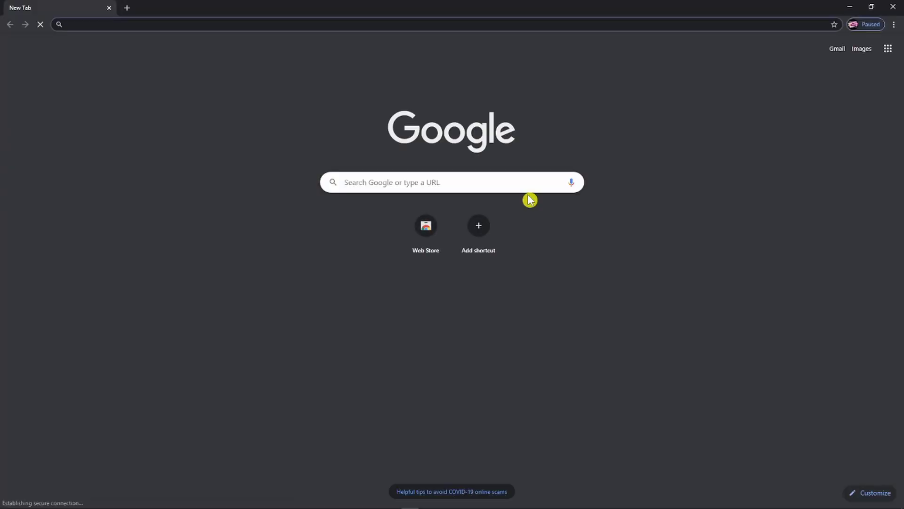
Step: Open Google Account from the apps panel and sign in with the email and password
click(889, 50)
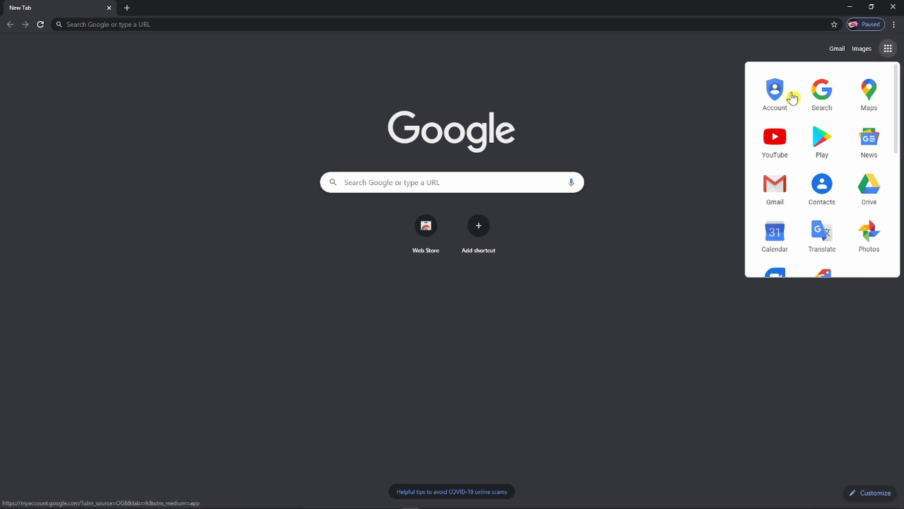
click(775, 89)
click(445, 234)
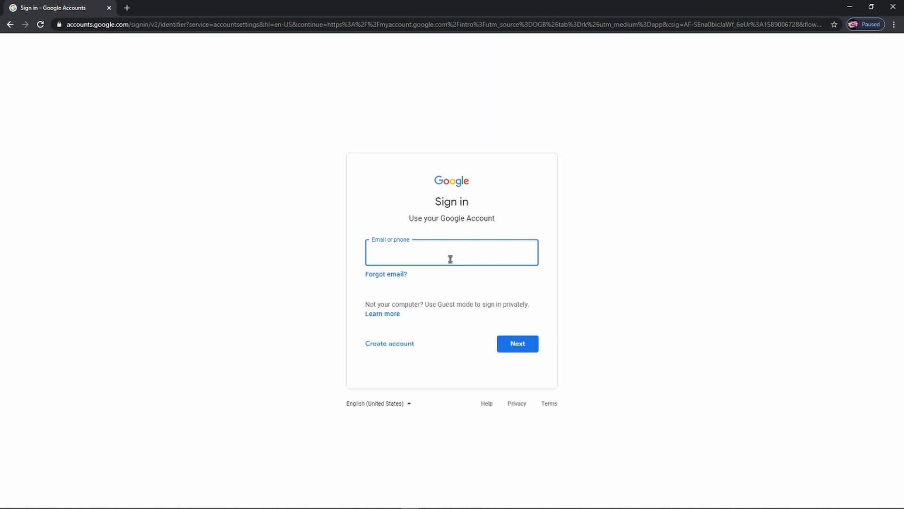
click(518, 345)
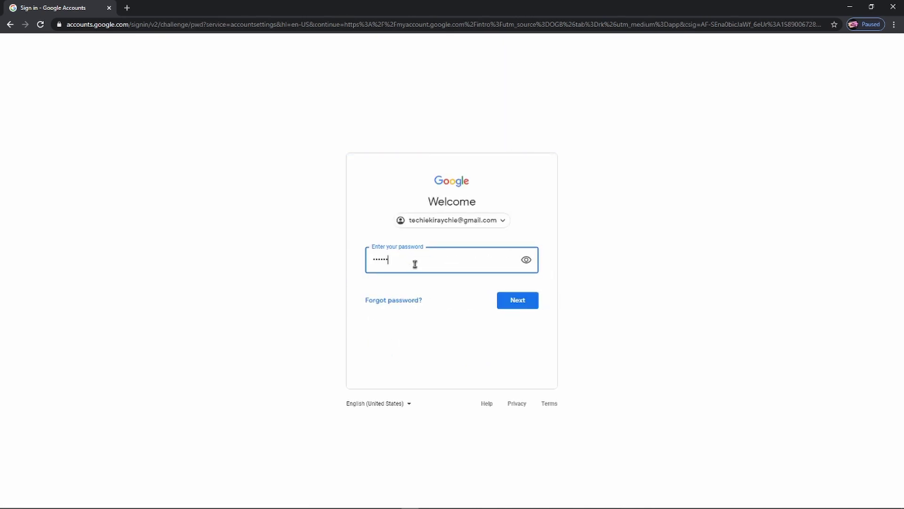
click(518, 302)
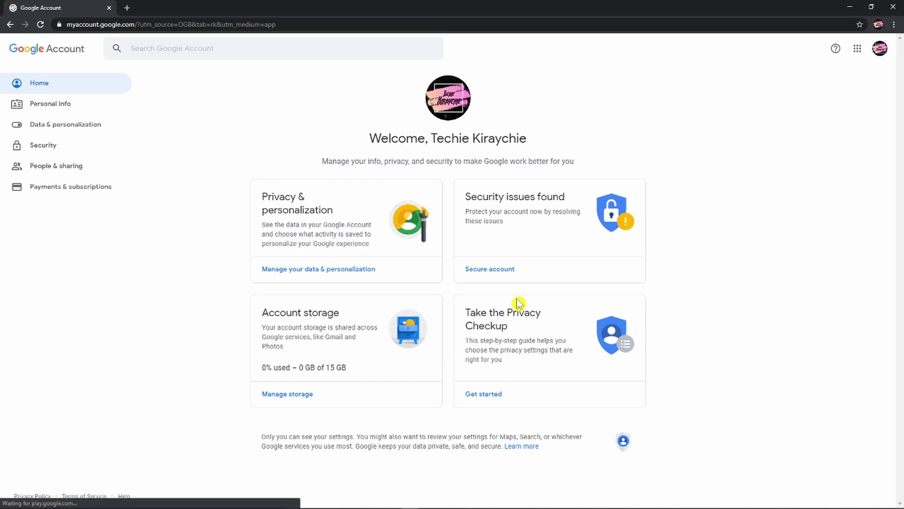
Step: Search Google for 'chrome remote desktop' from the address bar
click(282, 23)
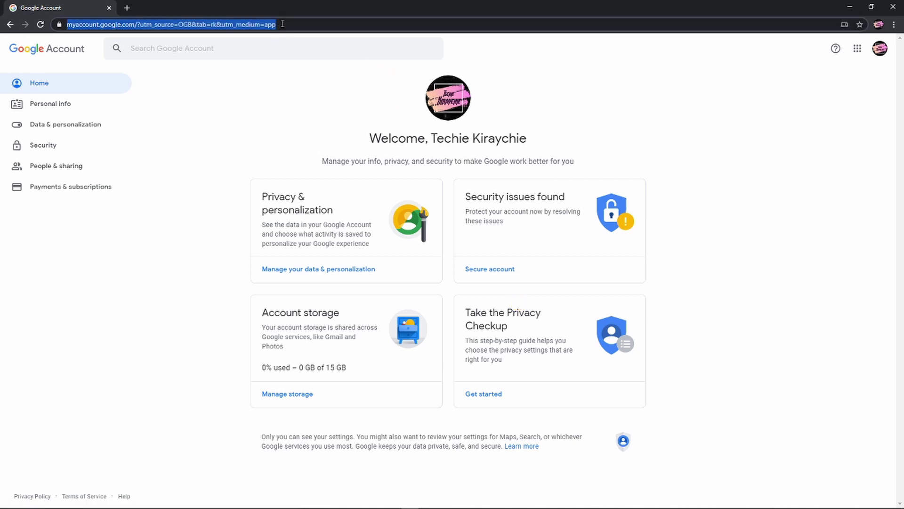
text(chrome re)
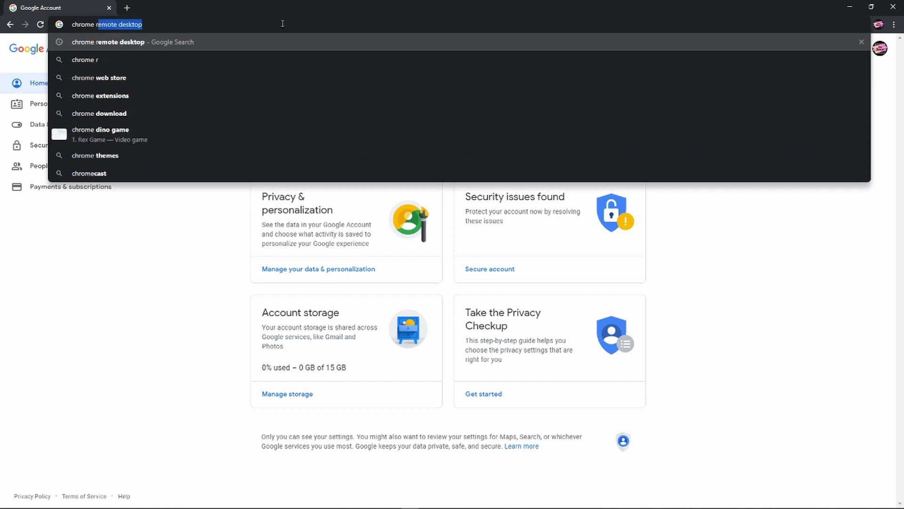
text(mote desktop)
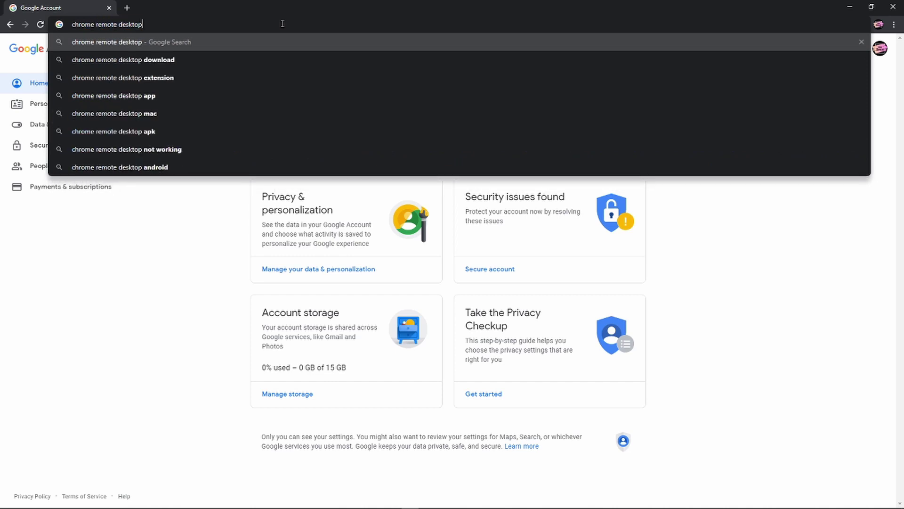
key(Return)
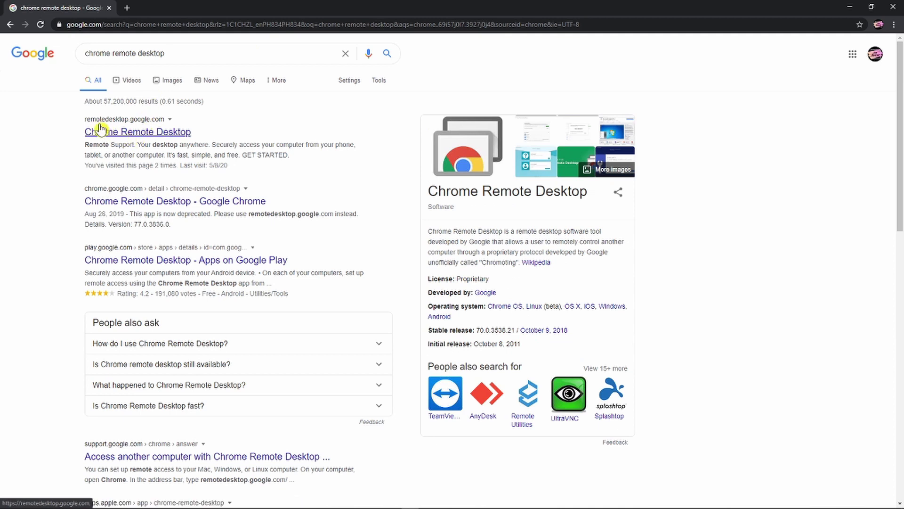
Step: Open the official Chrome Remote Desktop site and choose Get Started for remote access
click(147, 135)
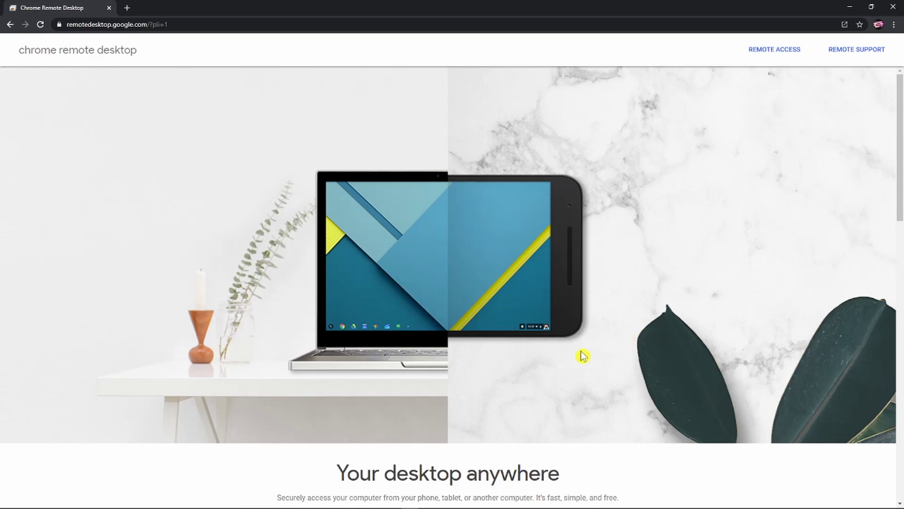
scroll(583, 355, down, 1)
scroll(583, 356, down, 1)
scroll(582, 356, down, 1)
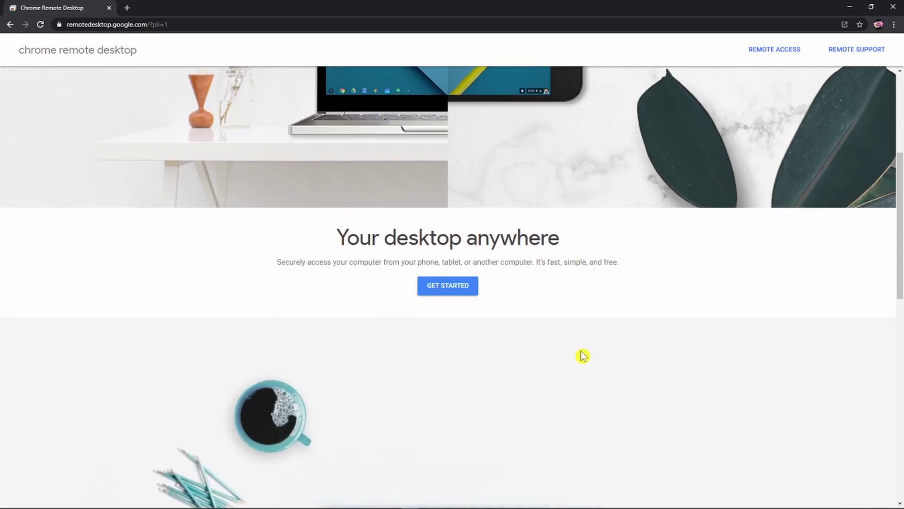
scroll(583, 355, down, 1)
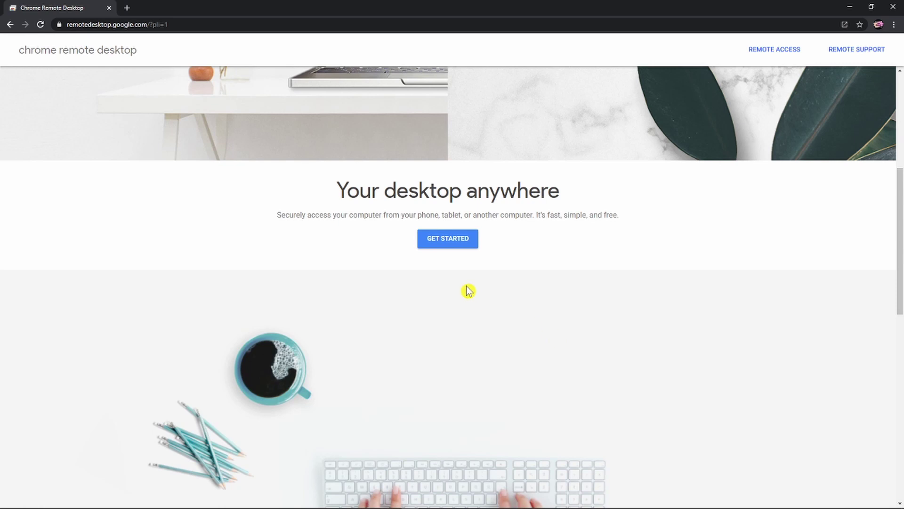
click(452, 244)
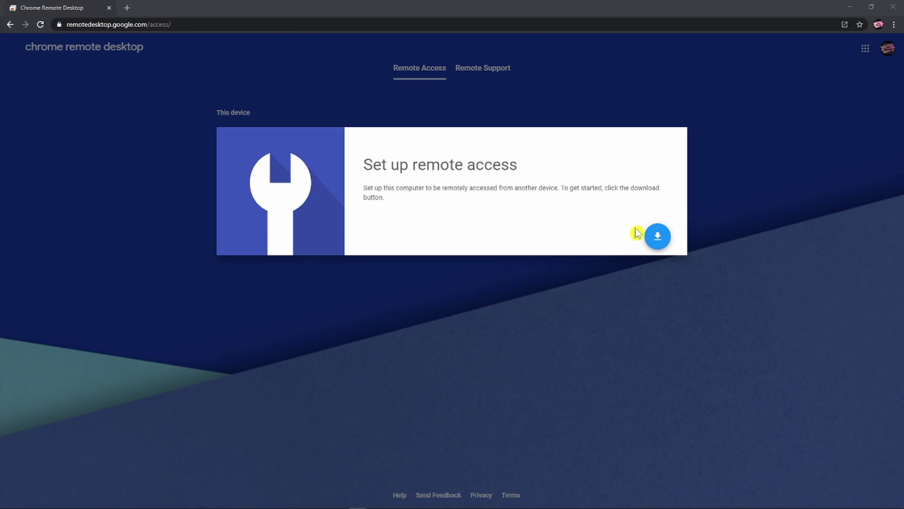
Step: Add the Chrome Remote Desktop extension from the Web Store and download the host installer
click(656, 237)
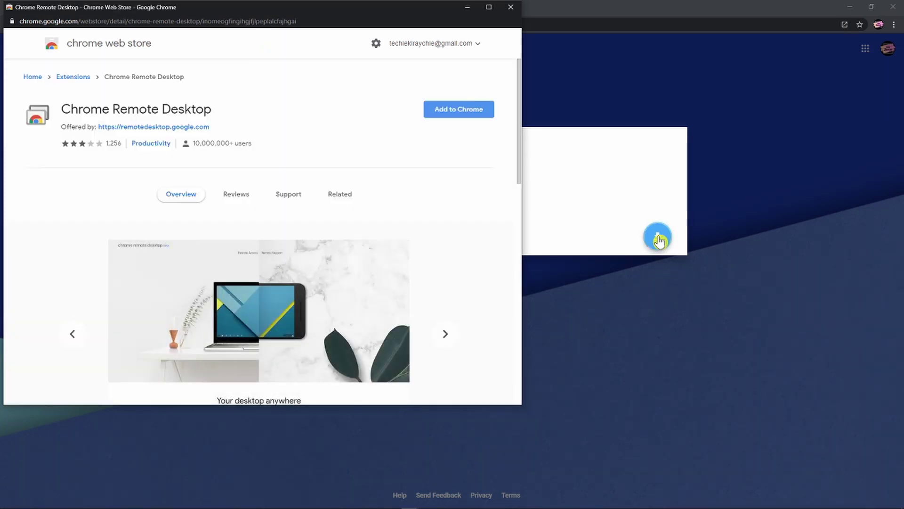
click(465, 115)
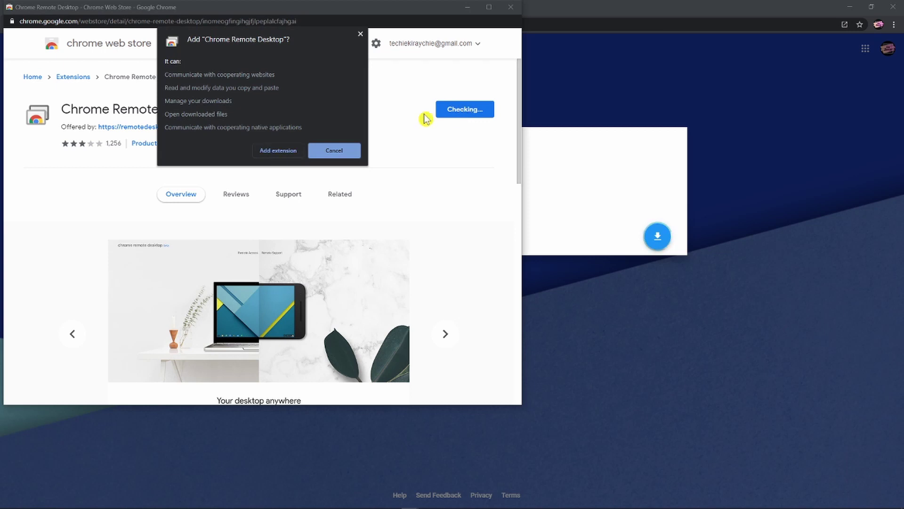
click(282, 151)
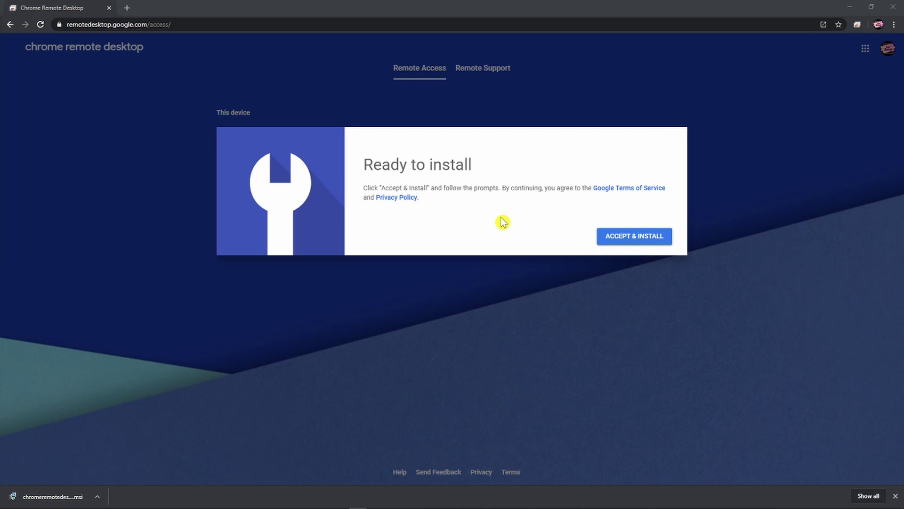
Step: Accept the terms, open the downloaded host installer, and run it past the security warning
click(646, 242)
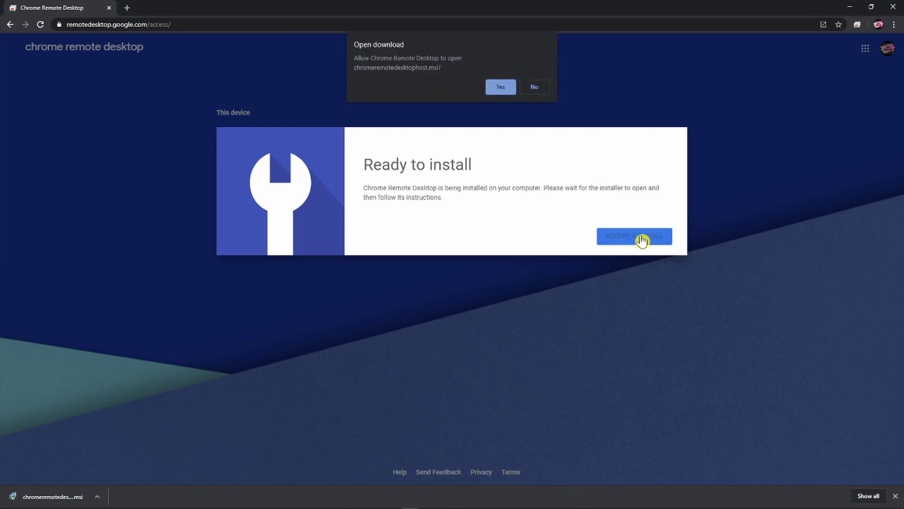
click(500, 87)
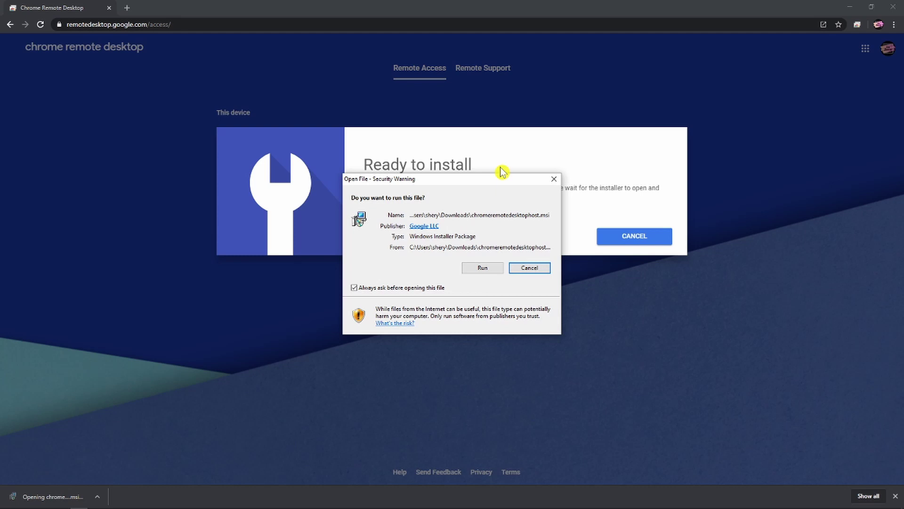
click(476, 269)
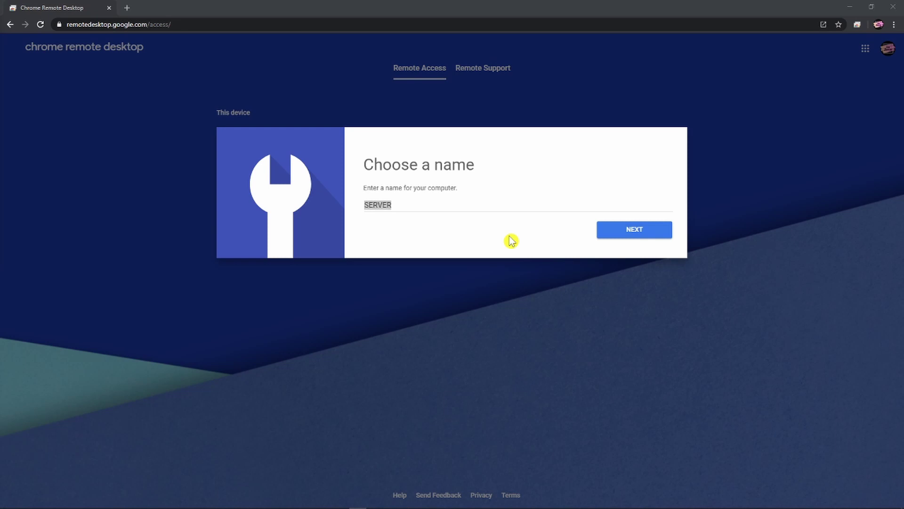
Step: Replace the computer name 'SERVER' with 'Techie Kiraychie Desktop' and continue
click(434, 206)
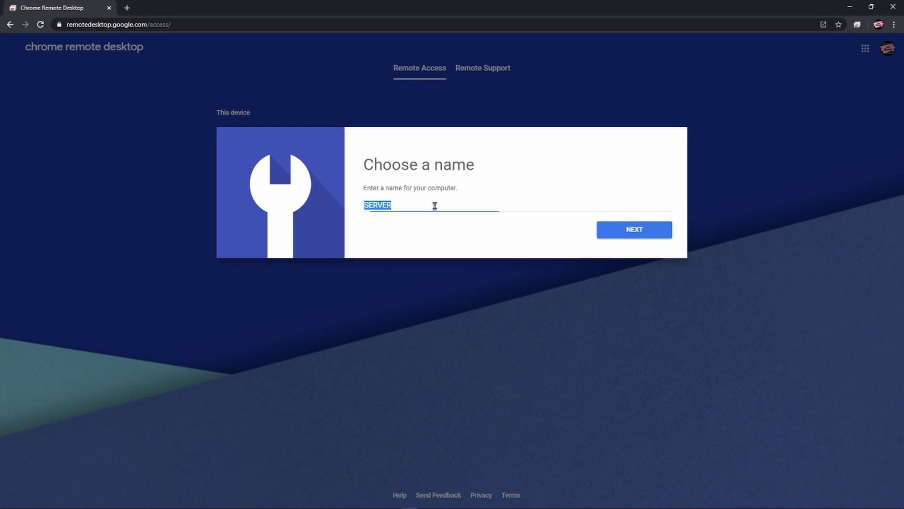
text(Tec)
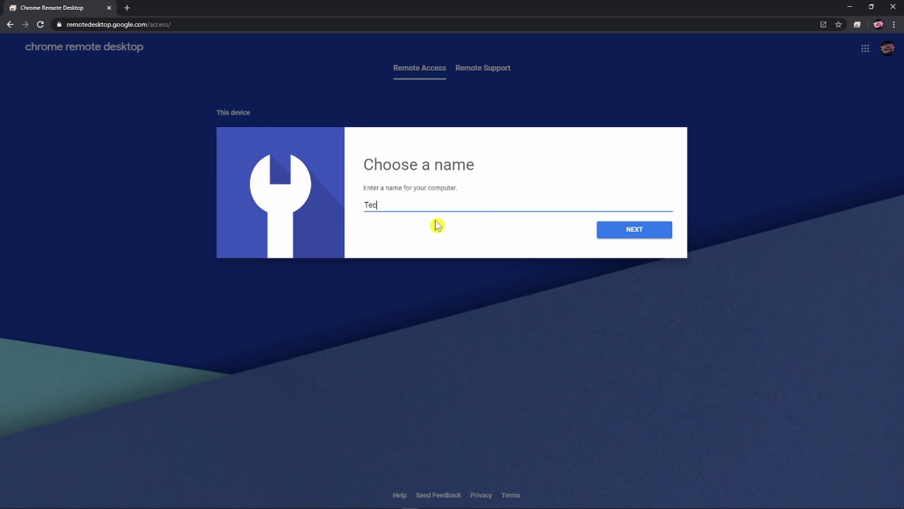
text(hie Kiray)
text(chie De)
text(sktop)
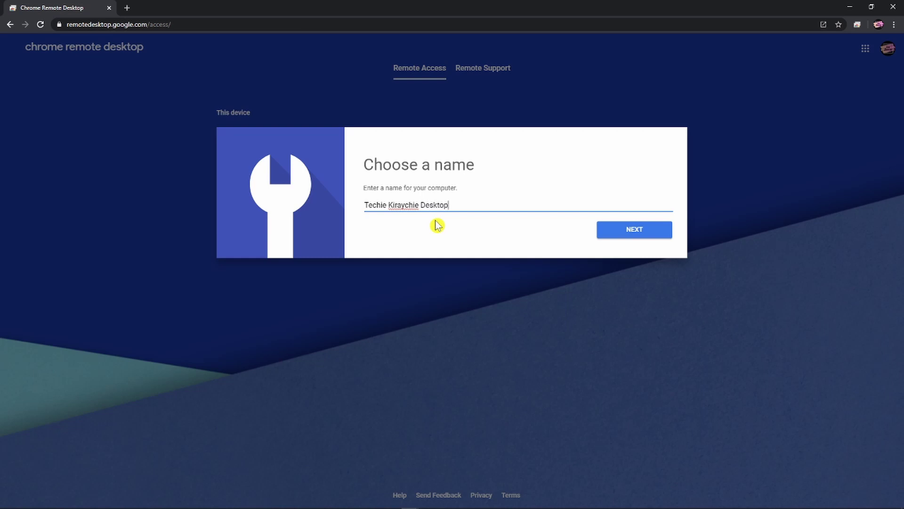
click(623, 231)
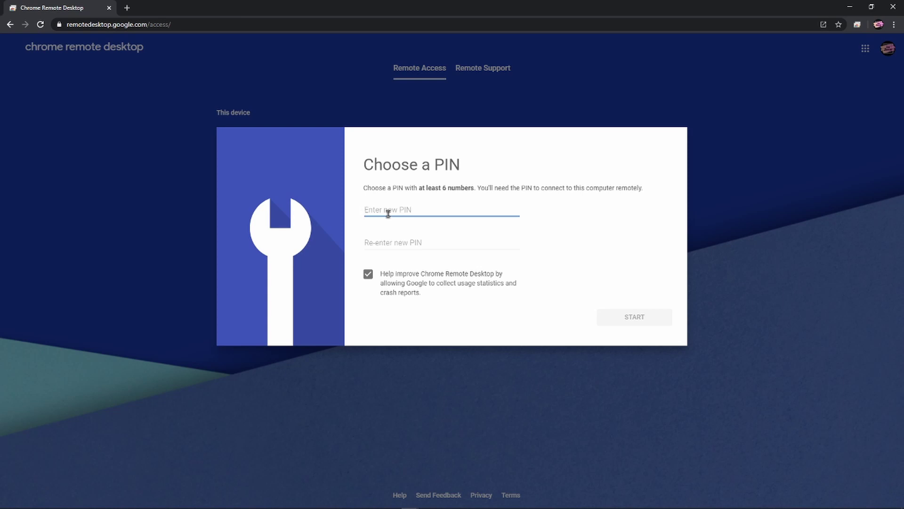
Step: Enter and confirm the six-digit PIN, start the host, and decline saving the password
click(390, 244)
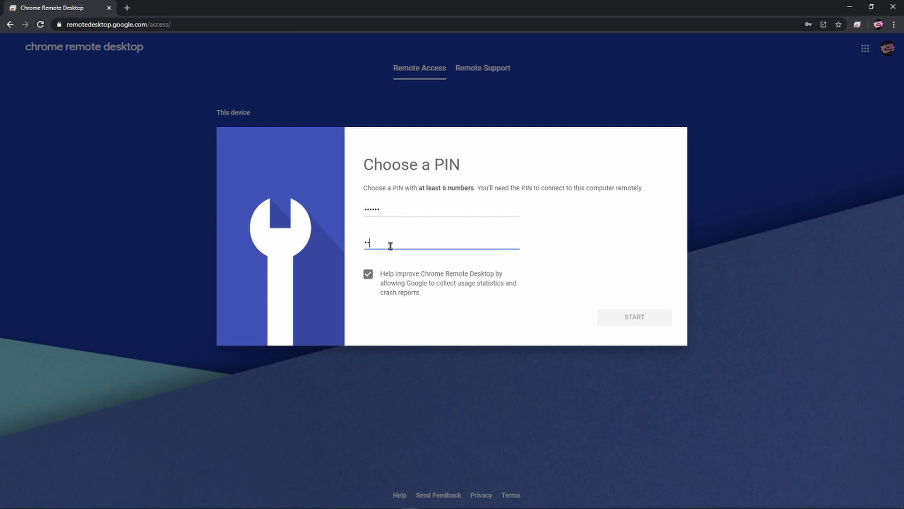
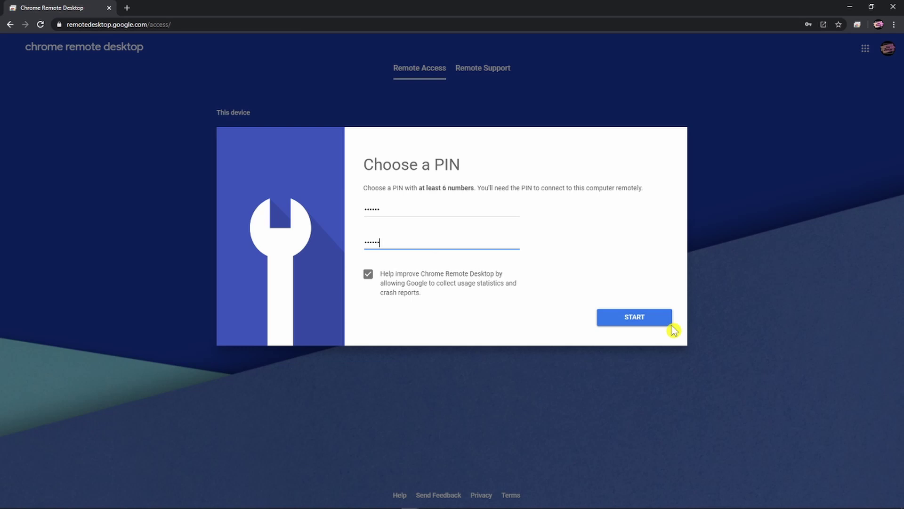
click(652, 327)
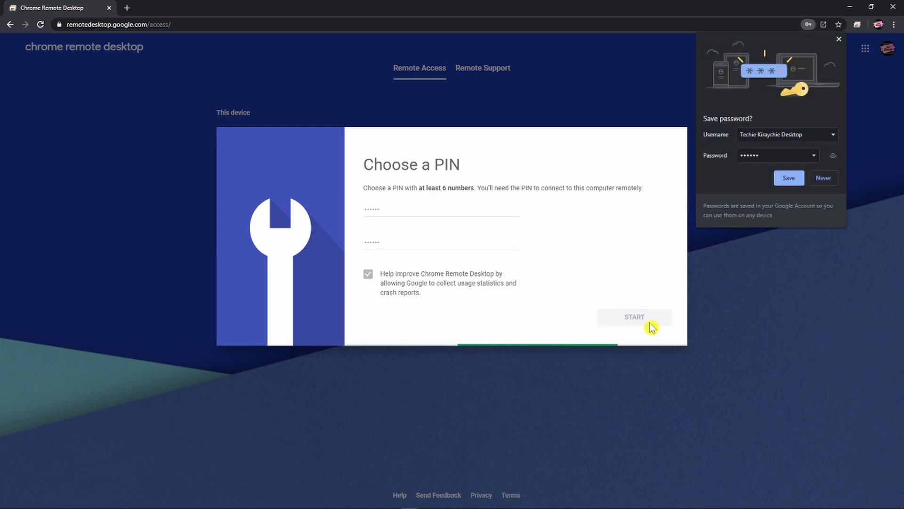
click(825, 178)
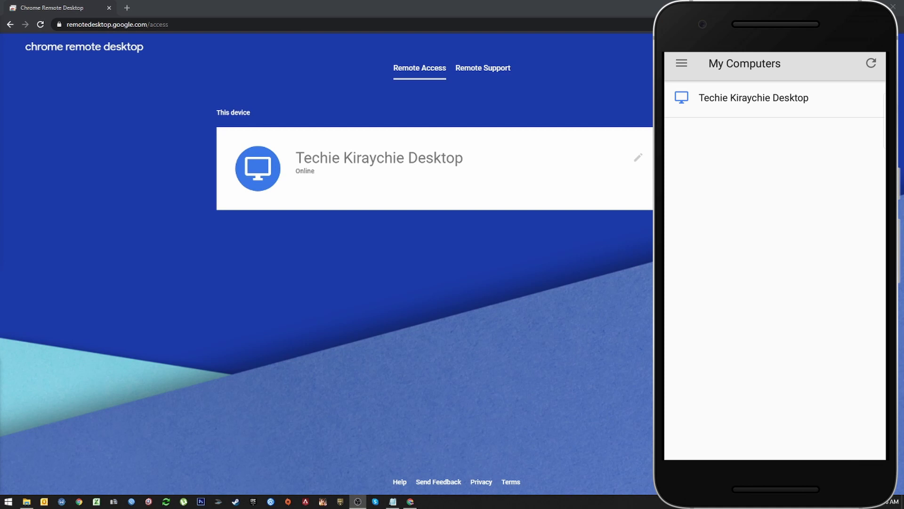
Step: On the phone, pick Techie Kiraychie Desktop and enter its PIN with 'Don't ask again' checked
click(753, 97)
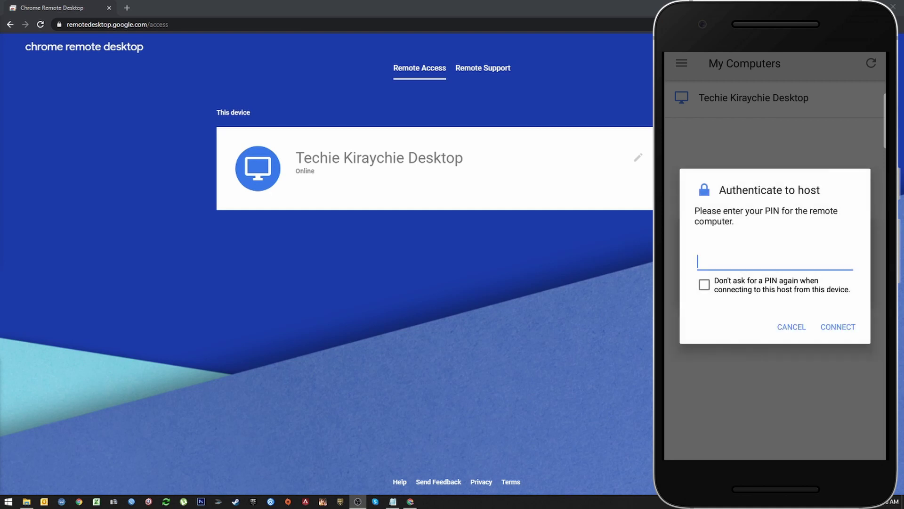
click(704, 284)
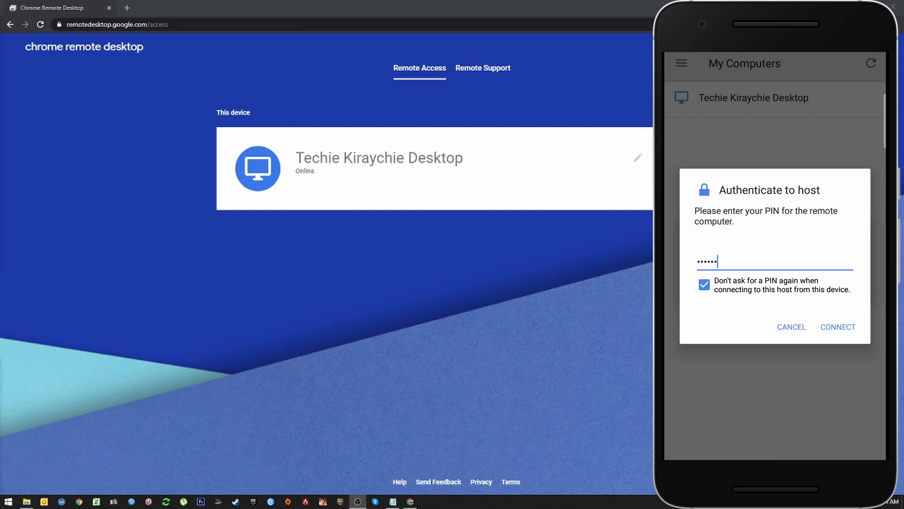